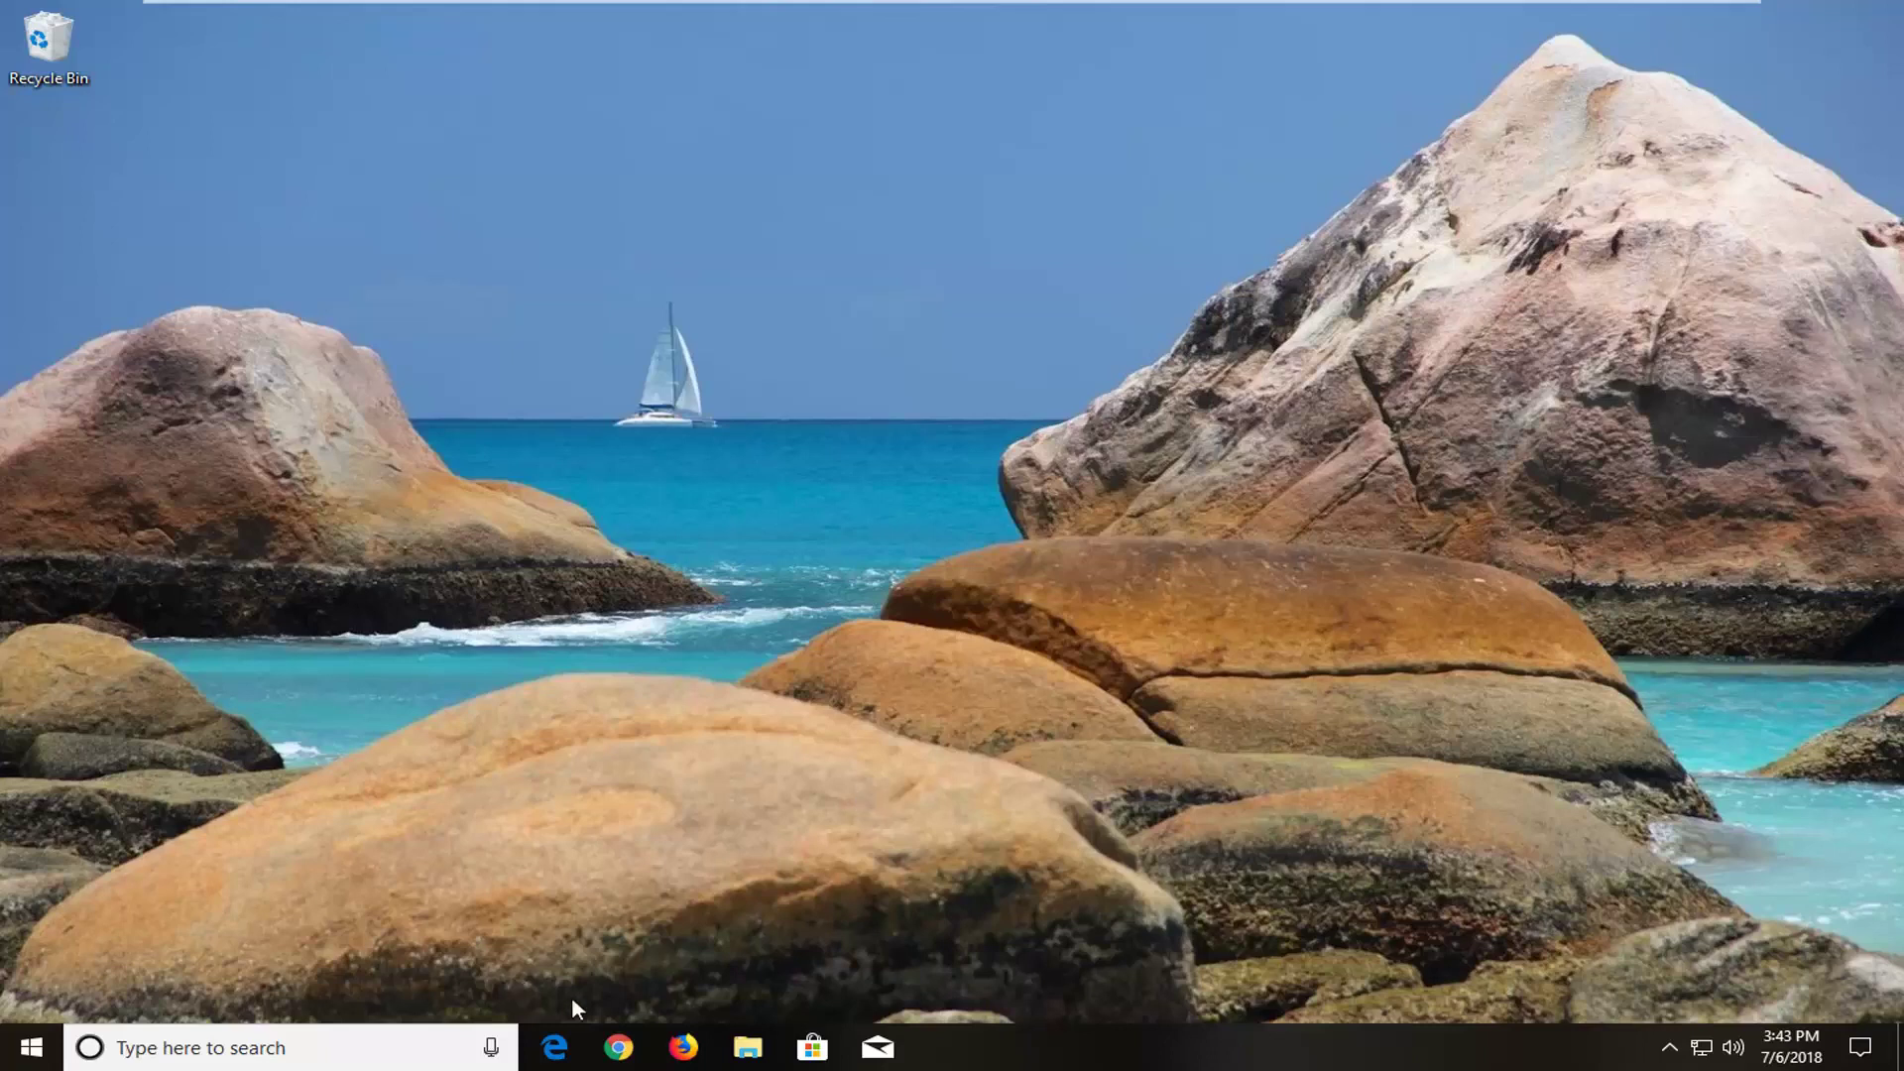
Launch Chrome and search Google for 'discord download'.
{"action": "left_click", "coordinate": [606, 1055]}
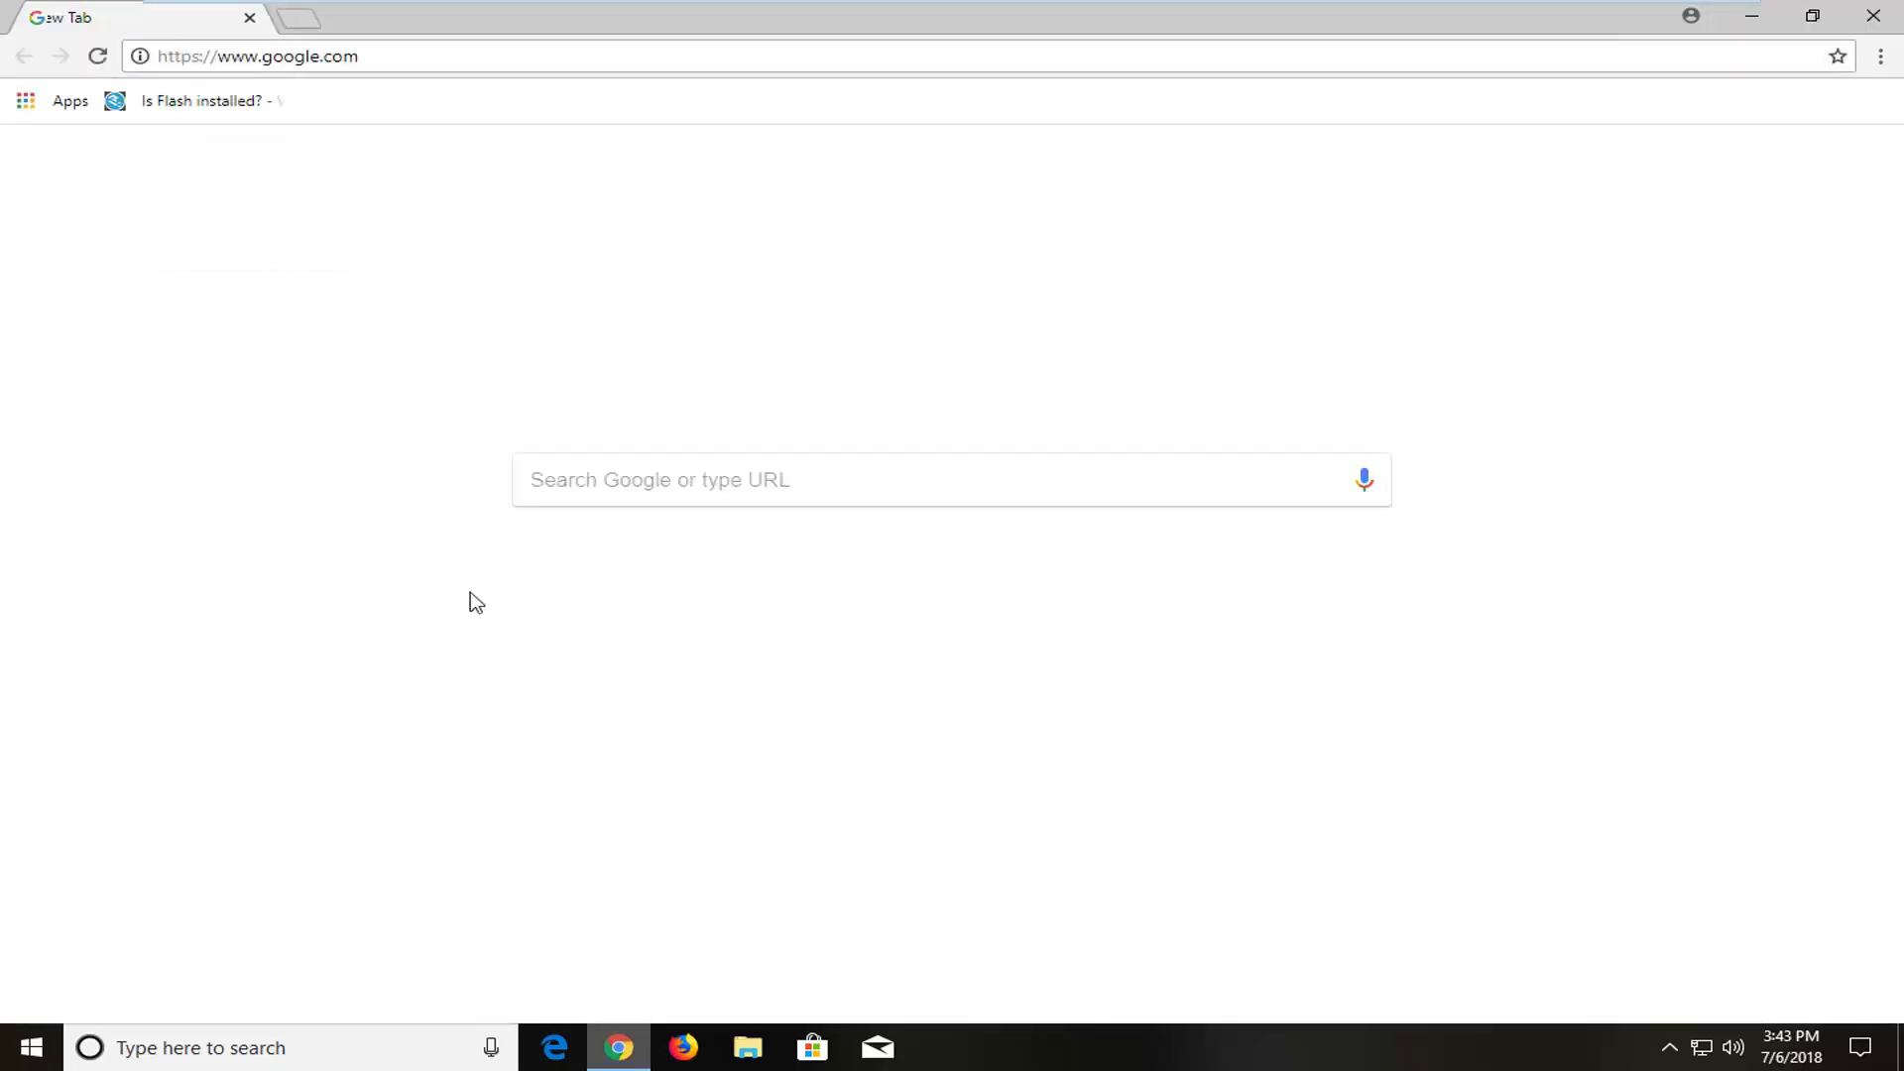
{"action": "right_click", "coordinate": [201, 111]}
{"action": "left_click", "coordinate": [685, 523]}
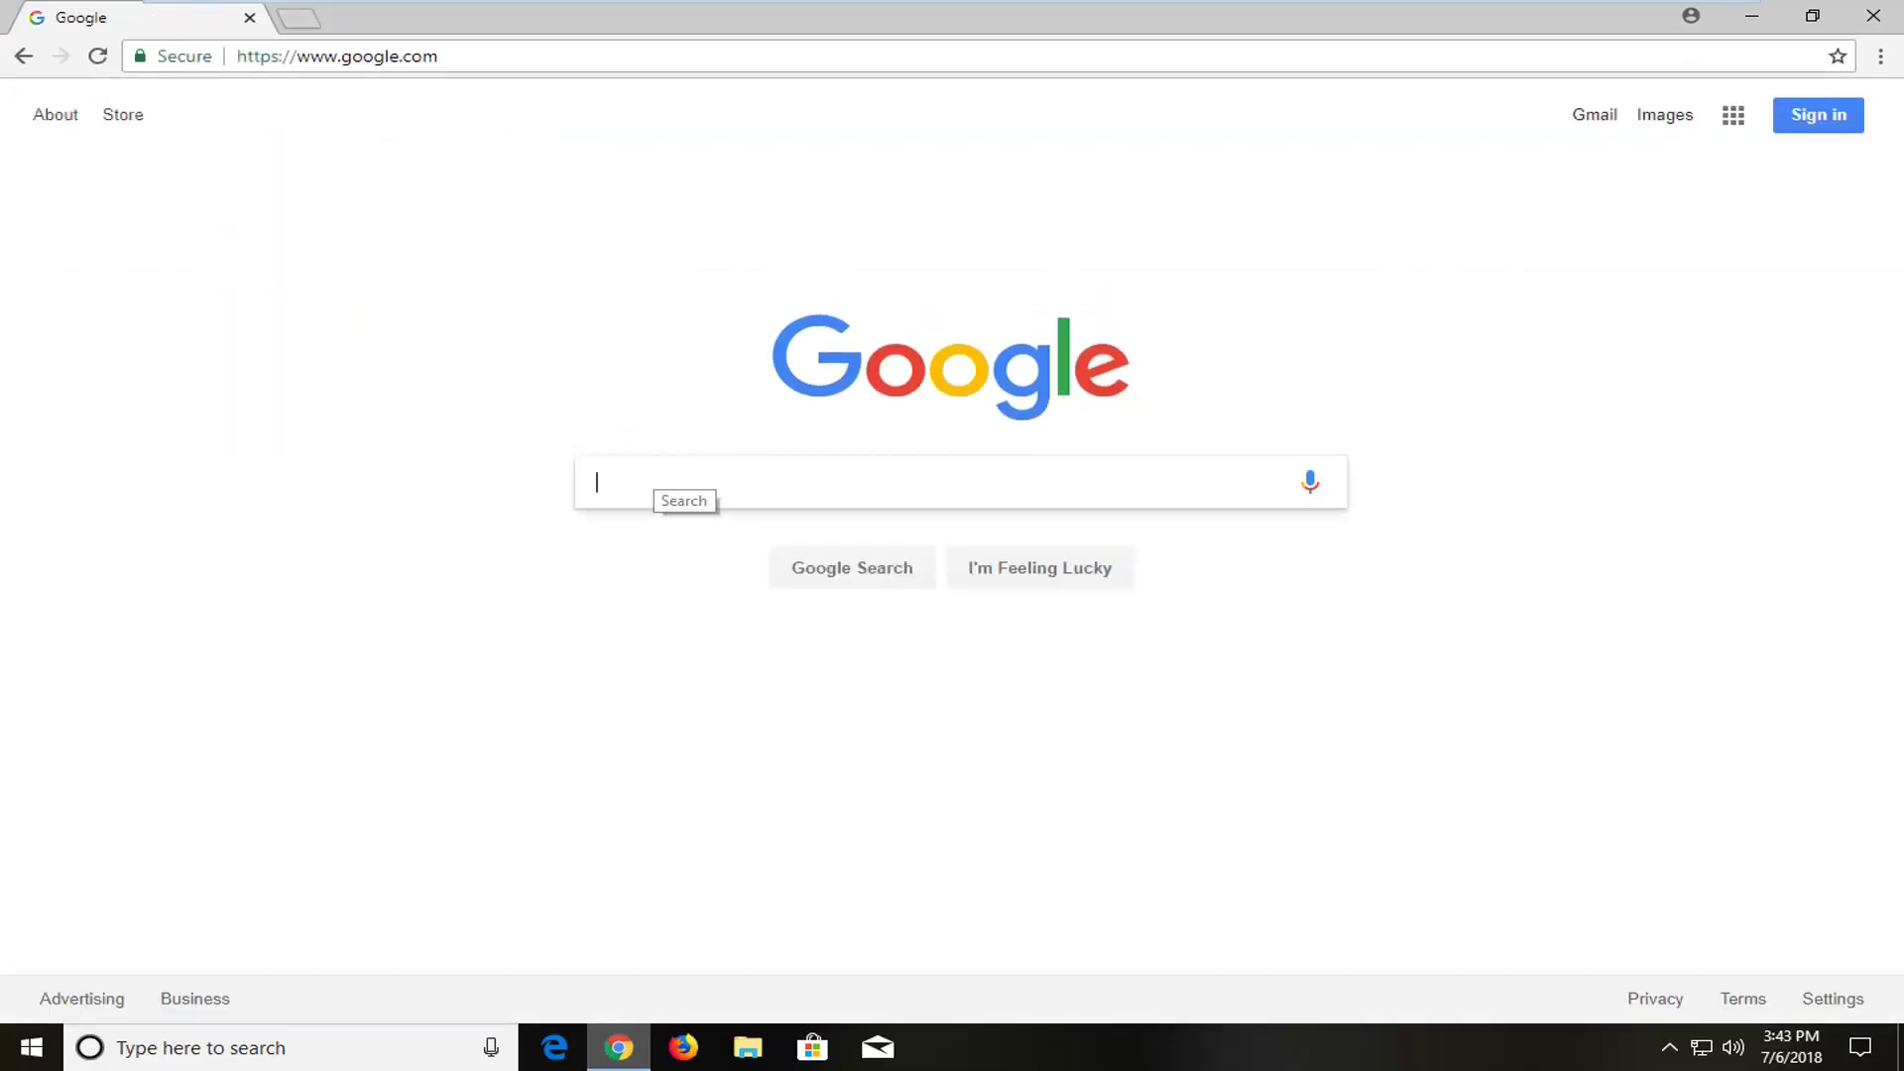
{"action": "type", "text": "discord down"}
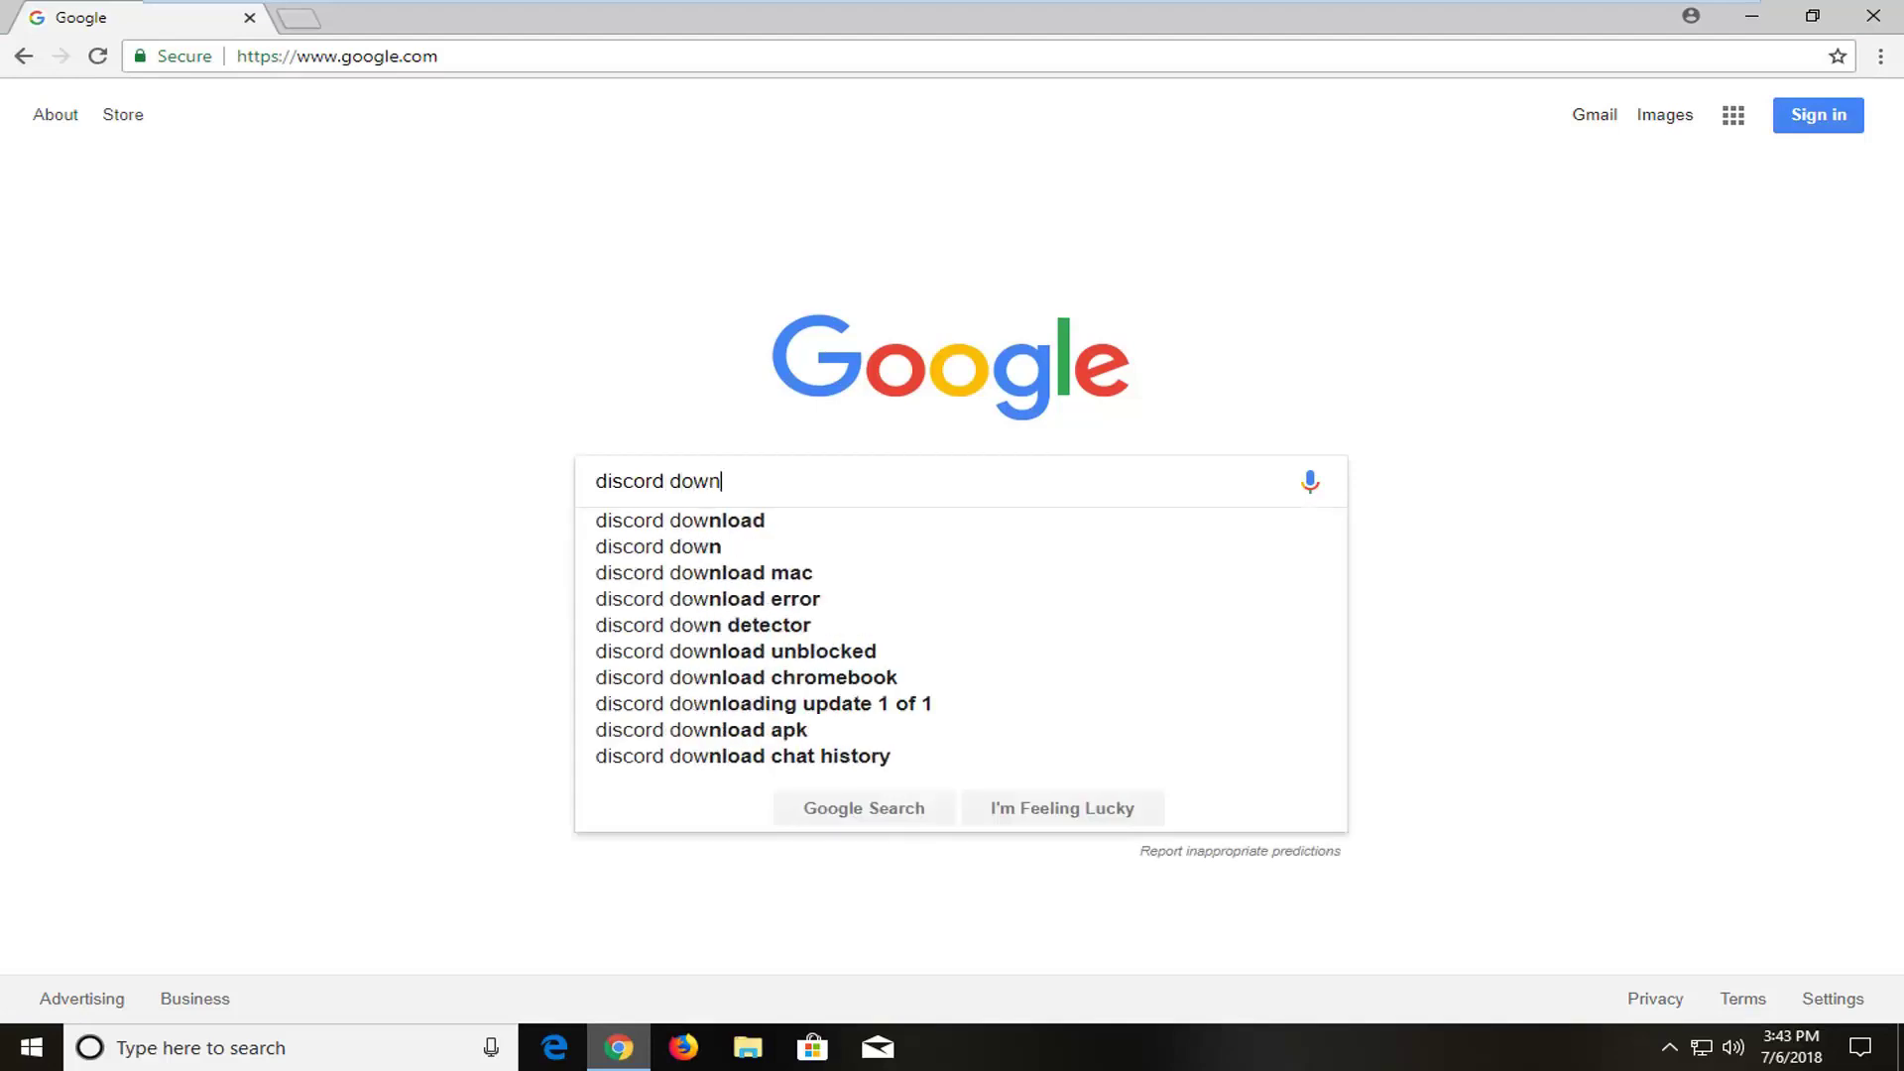
{"action": "type", "text": "load"}
{"action": "key", "text": "Return"}
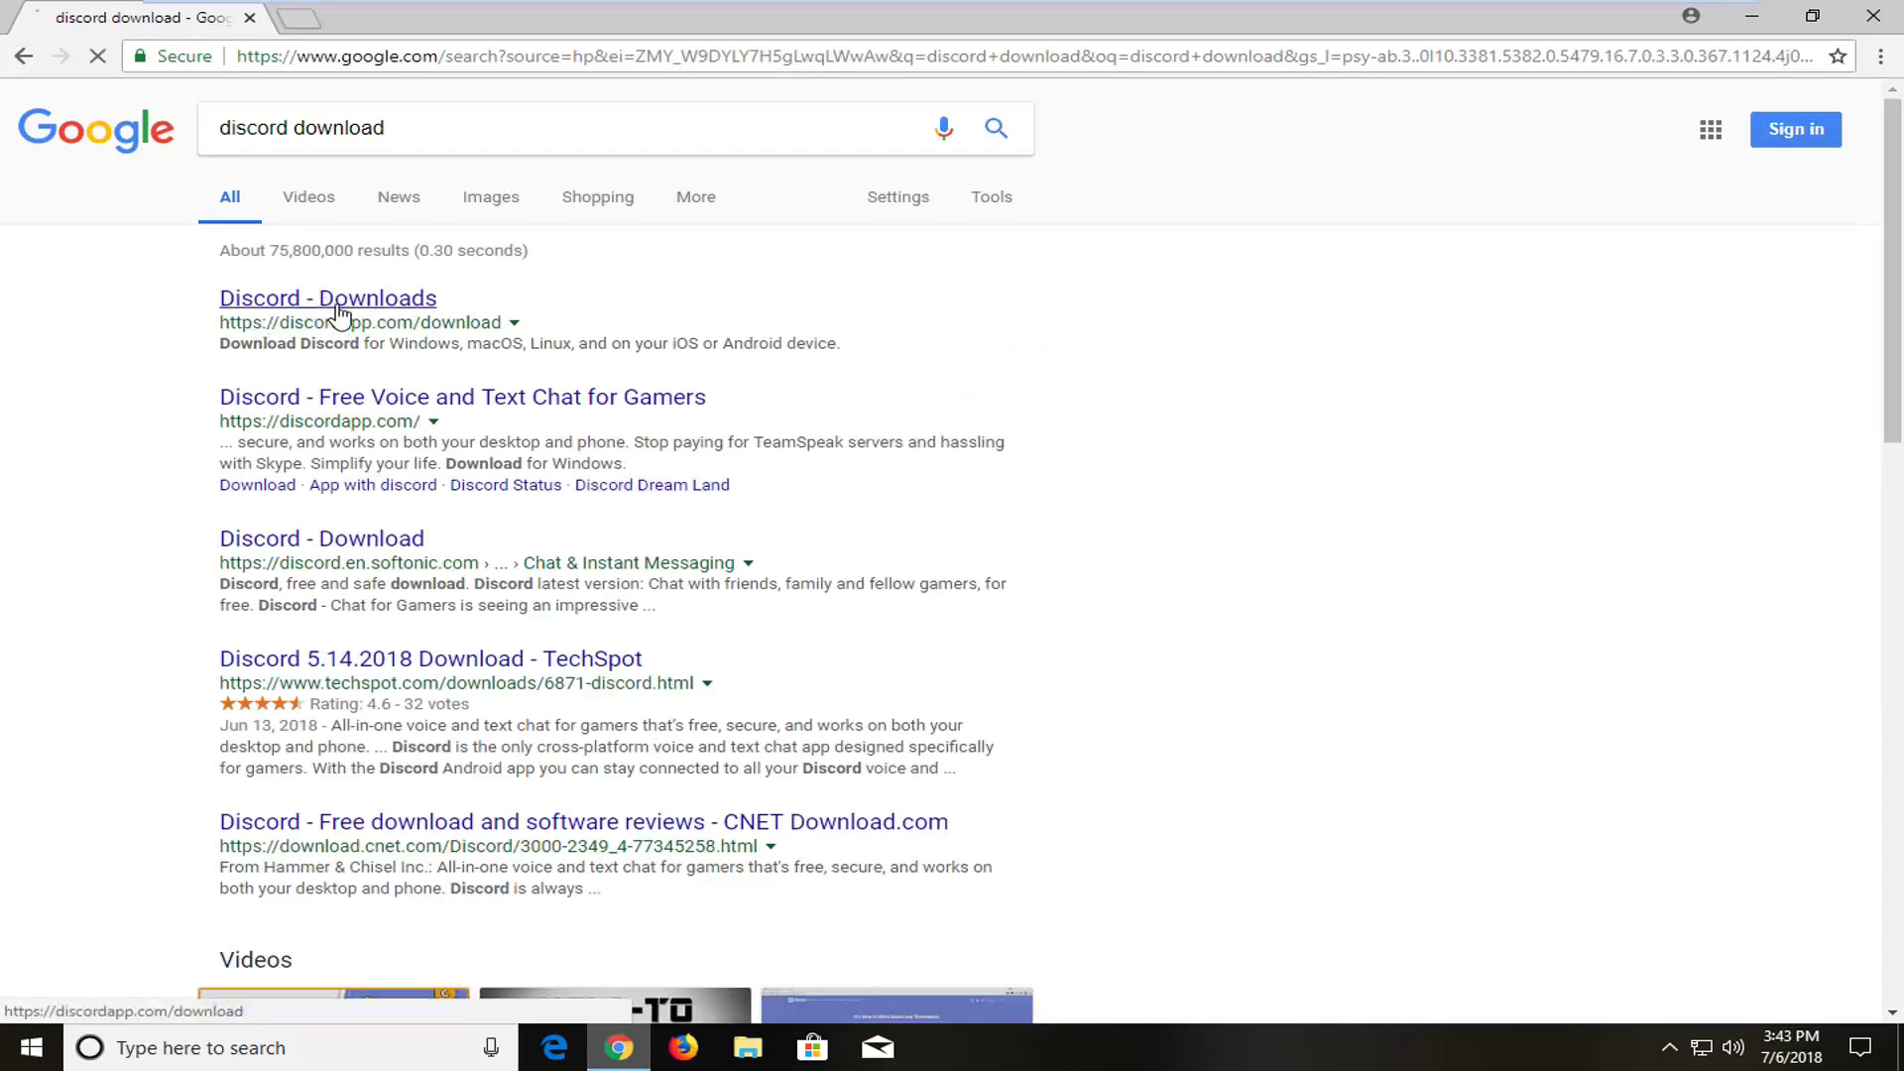
Open Discord's official downloads page and download DiscordSetup.exe for Windows.
{"action": "left_click", "coordinate": [340, 313]}
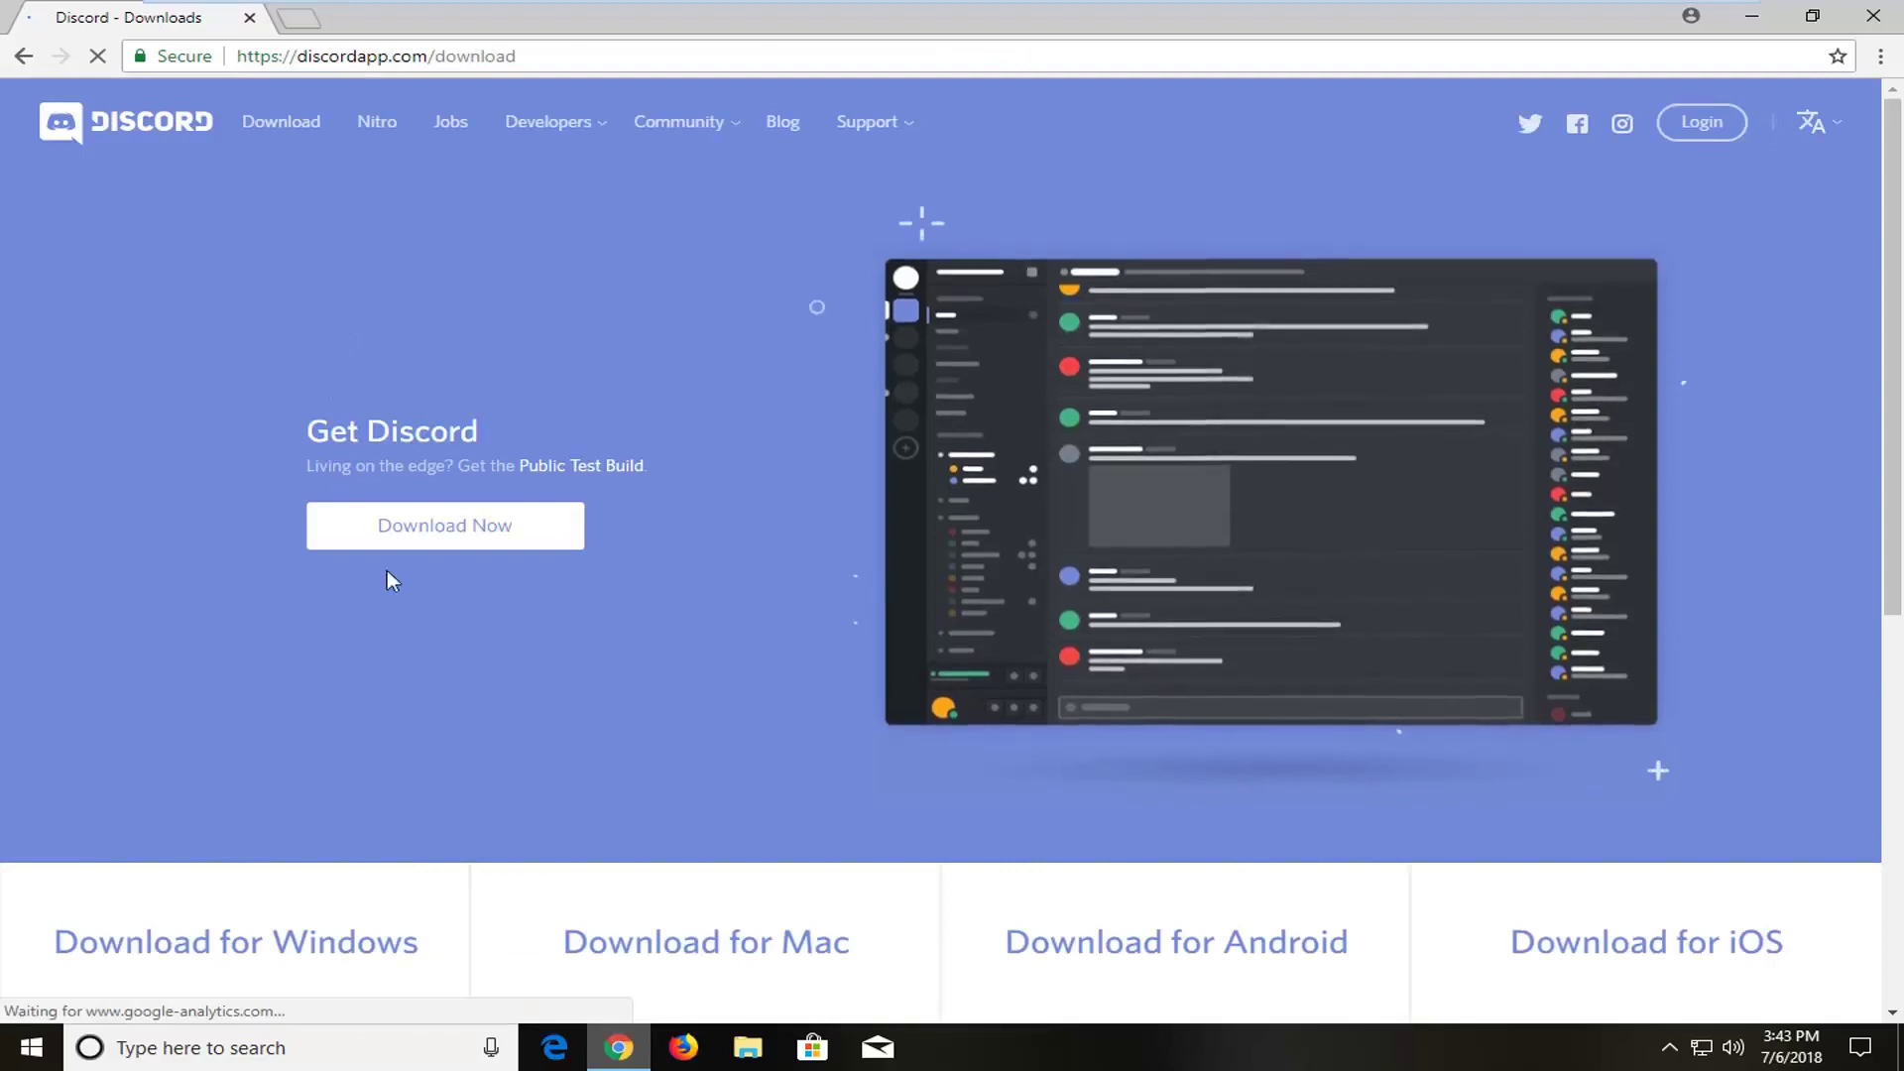
{"action": "left_click", "coordinate": [453, 542]}
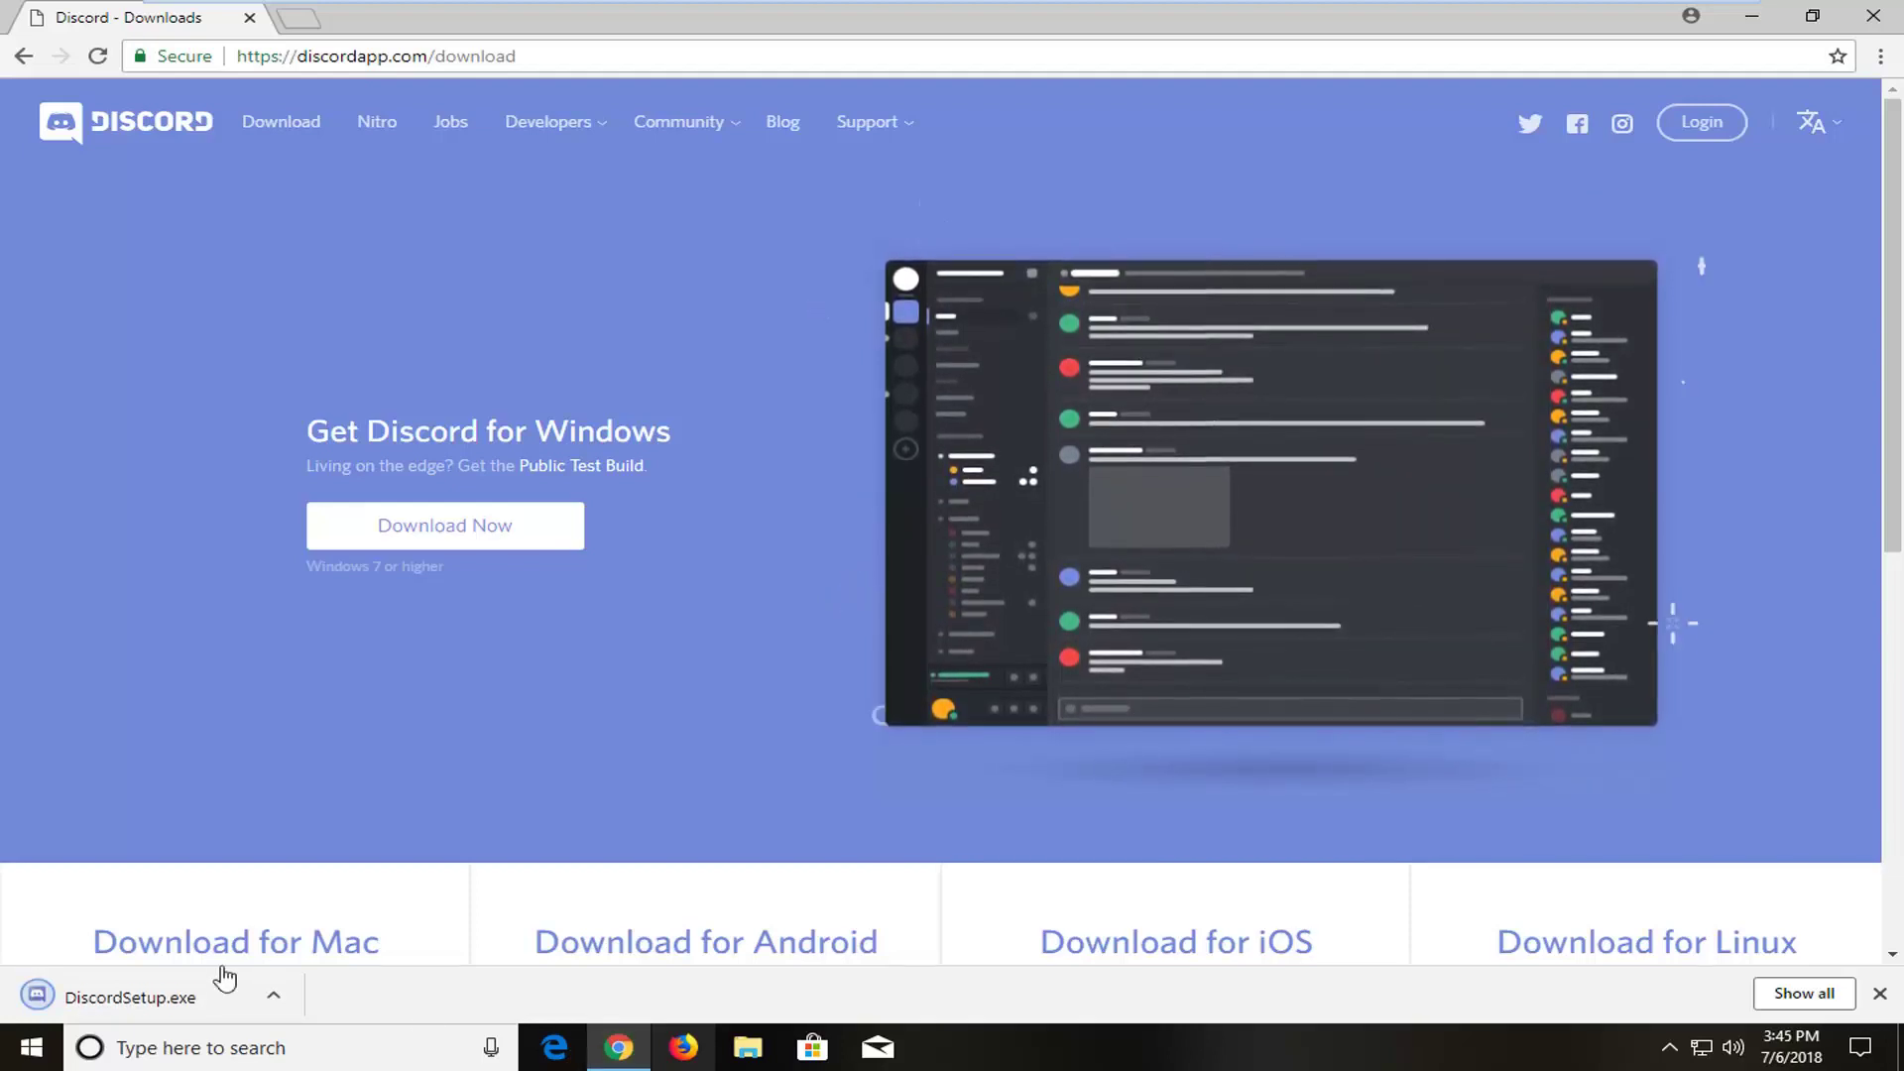
Run the downloaded DiscordSetup.exe and allow it through the Security Warning.
{"action": "left_click", "coordinate": [131, 996]}
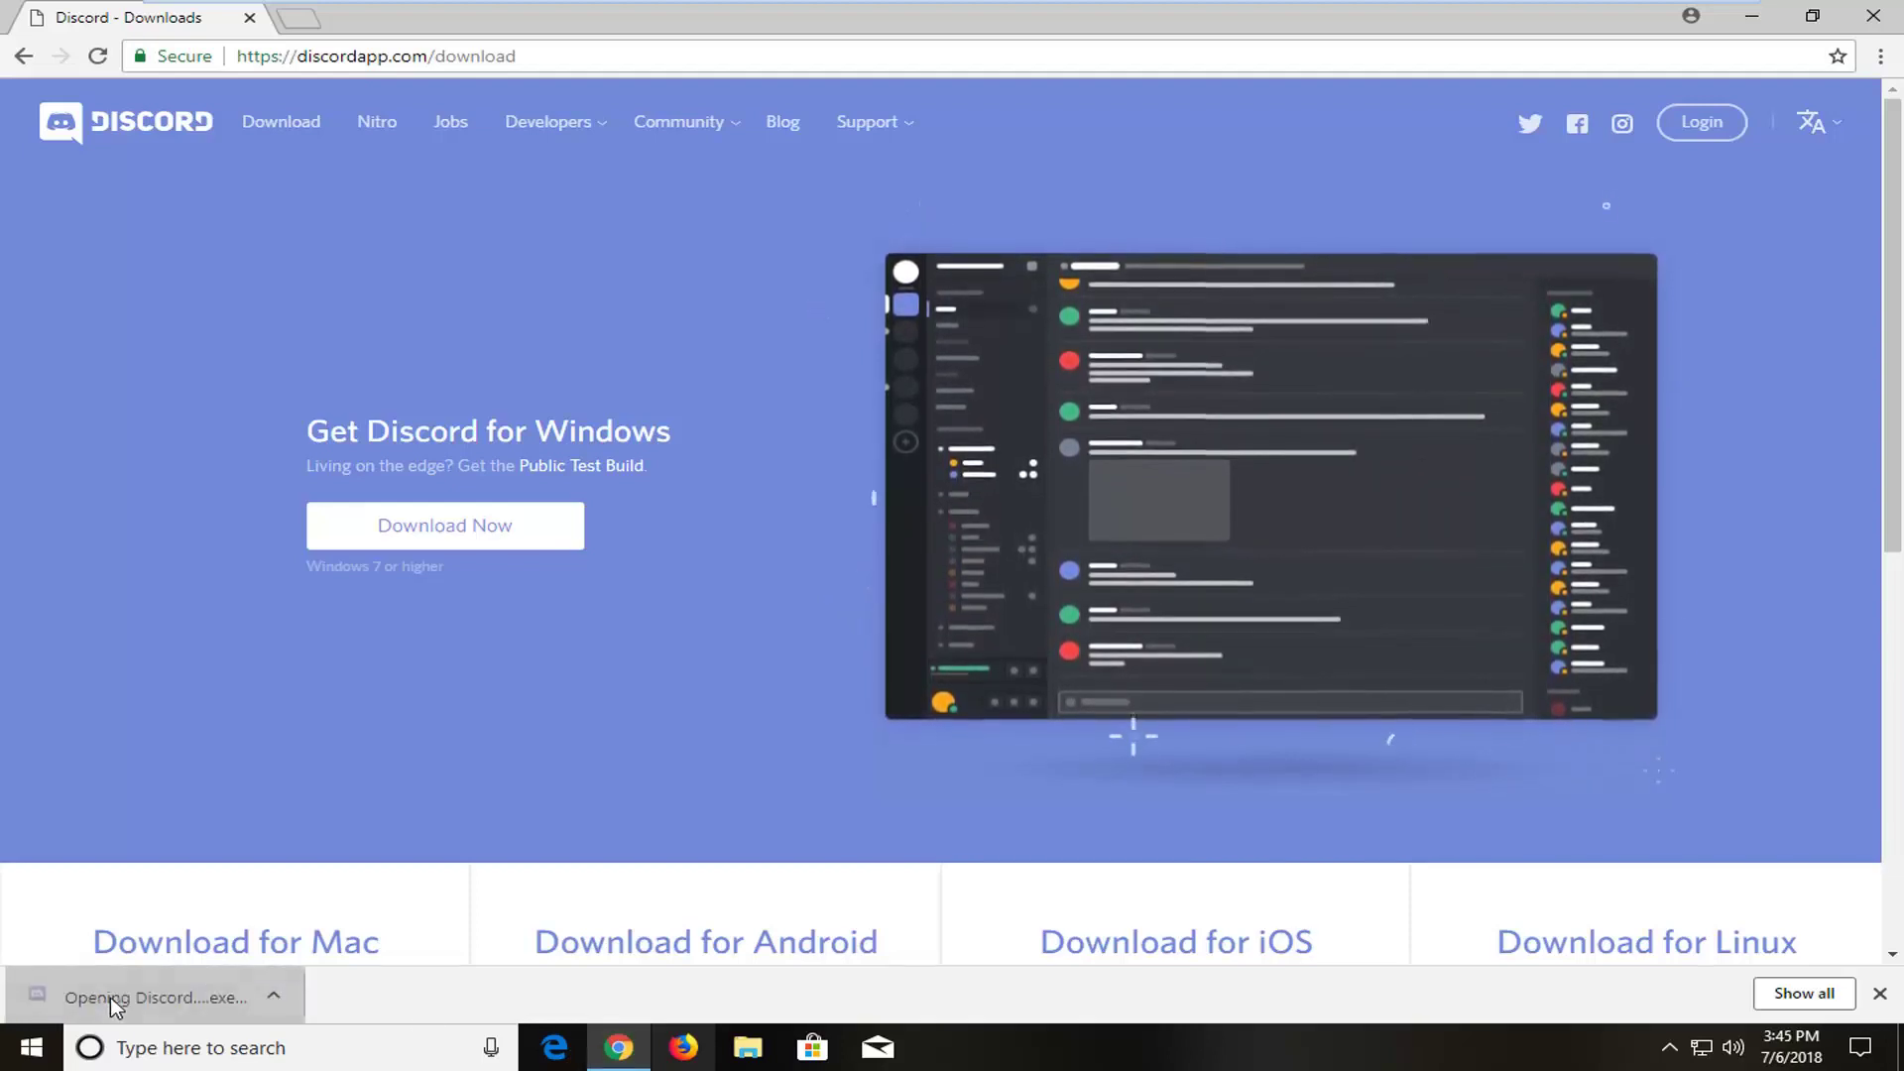
{"action": "left_click", "coordinate": [1757, 15]}
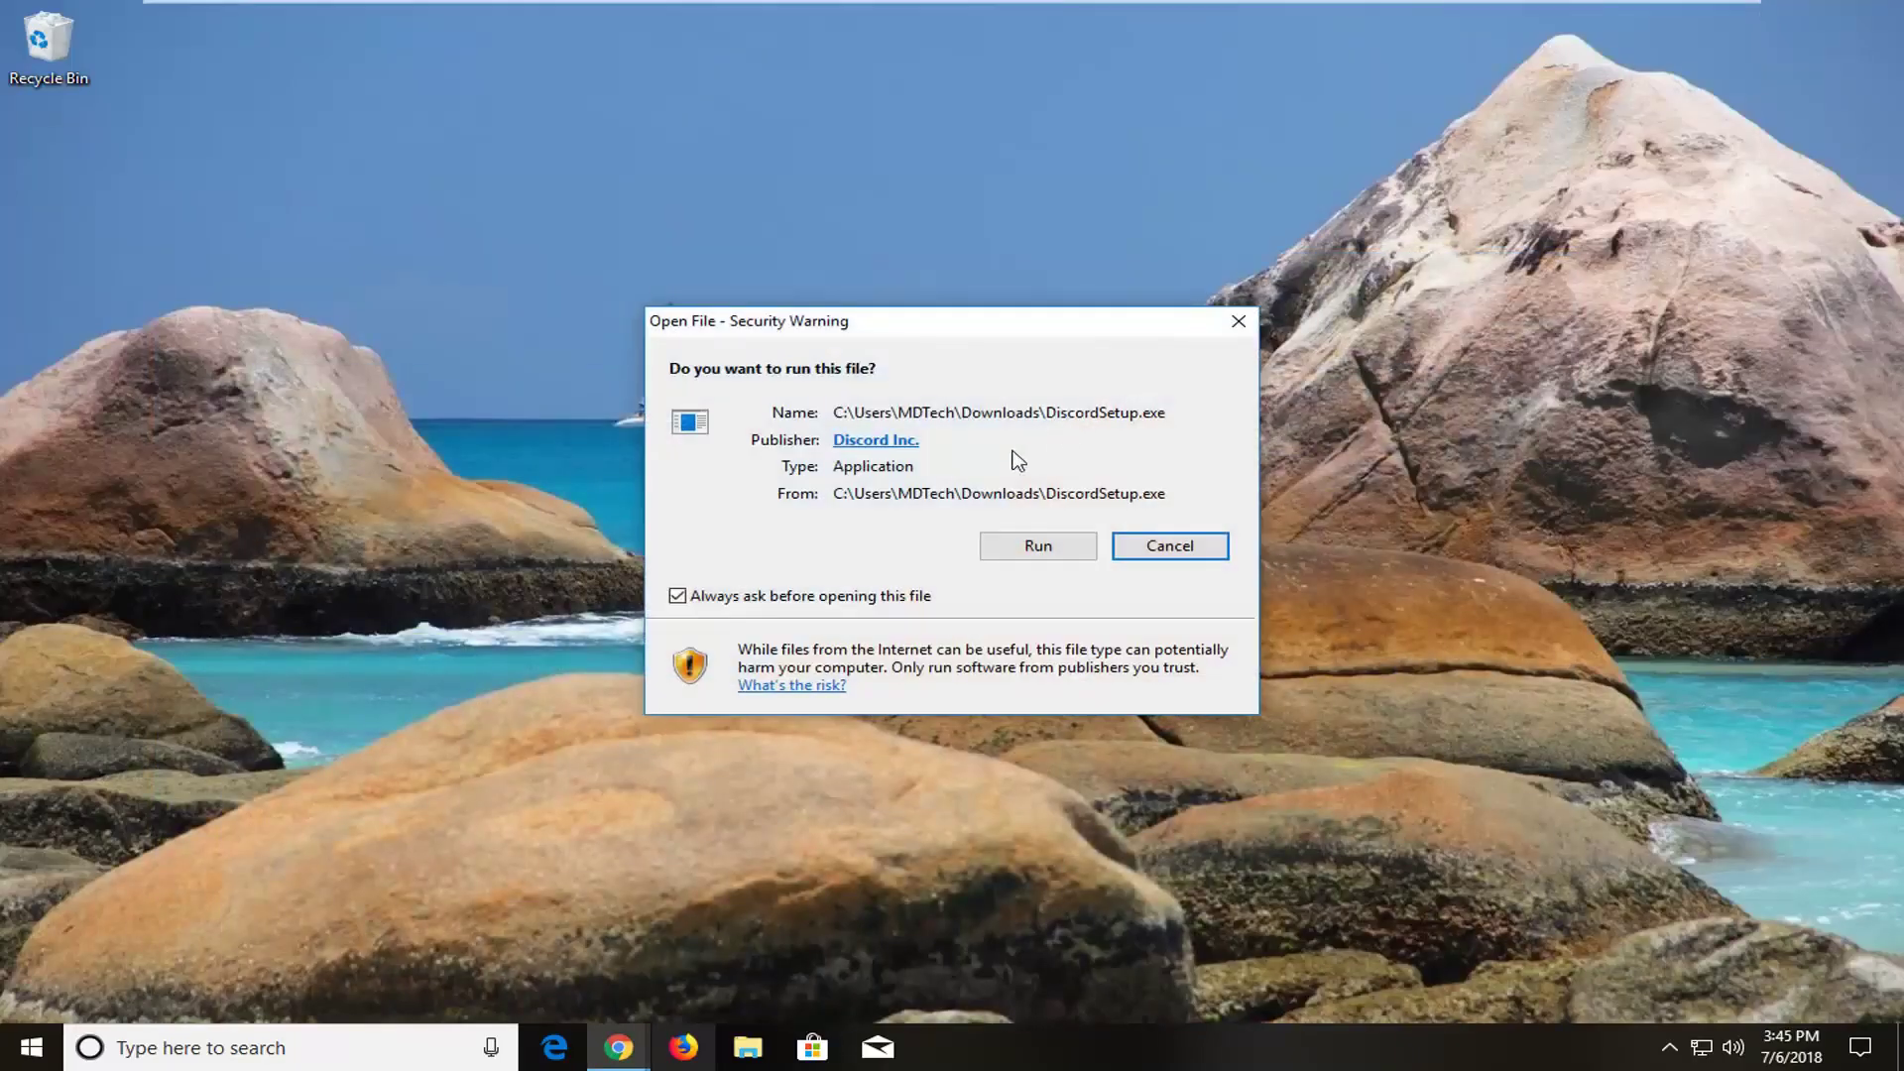
{"action": "left_click", "coordinate": [1034, 545]}
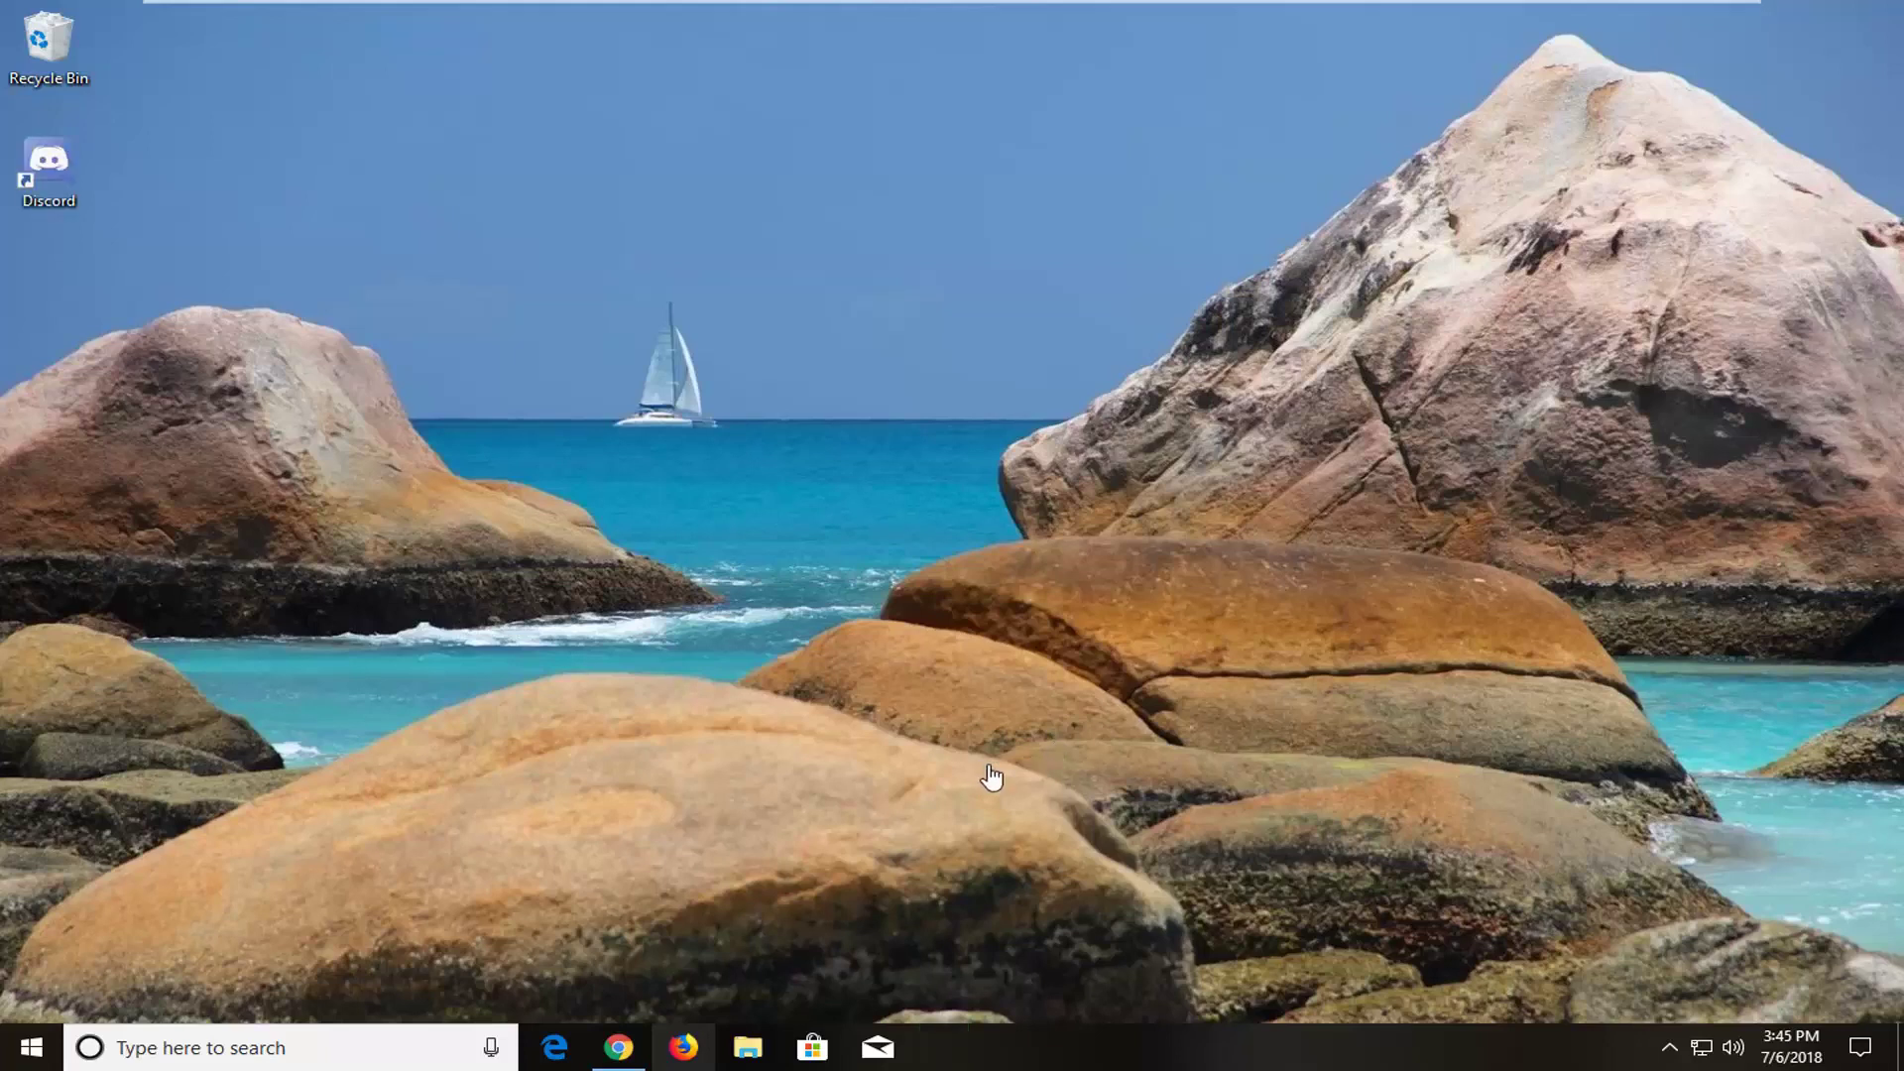
Start Discord from its new desktop shortcut.
{"action": "double_click", "coordinate": [55, 168]}
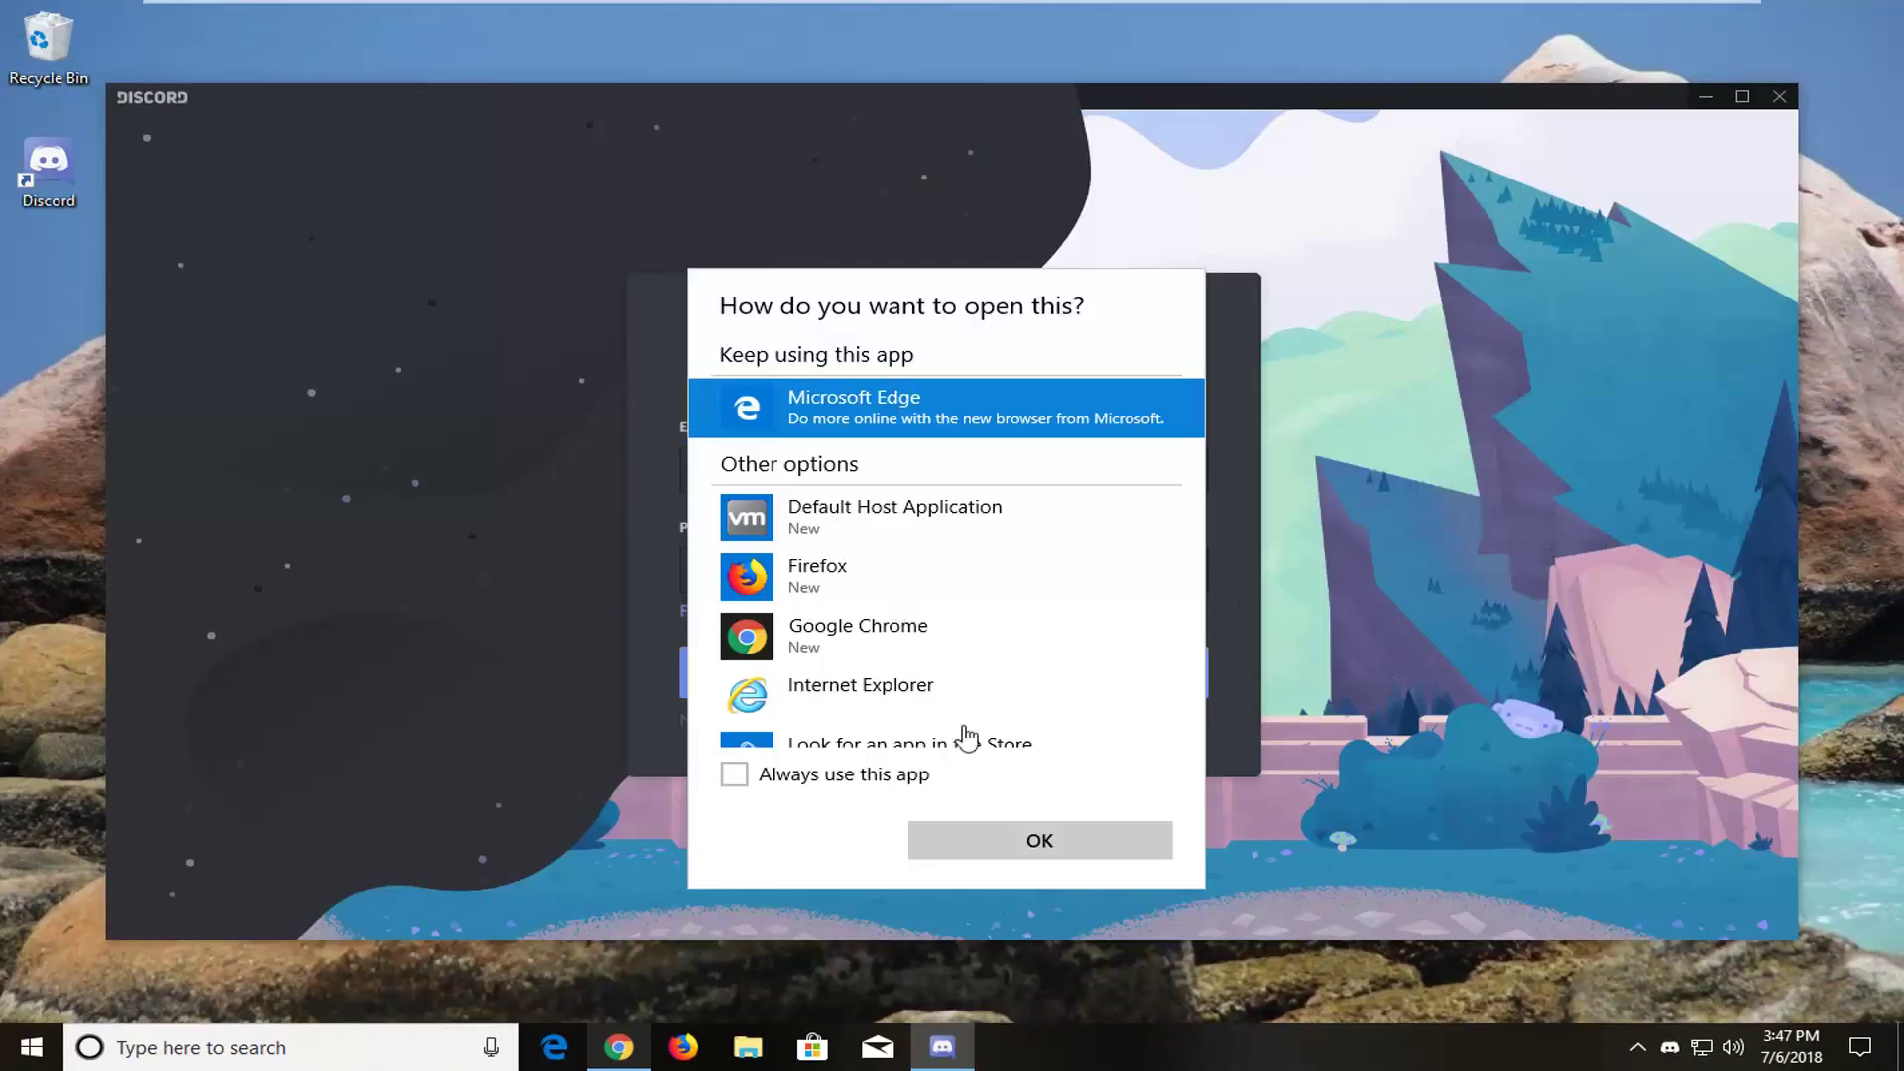
Dismiss the 'How do you want to open this?' prompt and open Discord's Register page.
{"action": "left_click", "coordinate": [1039, 842]}
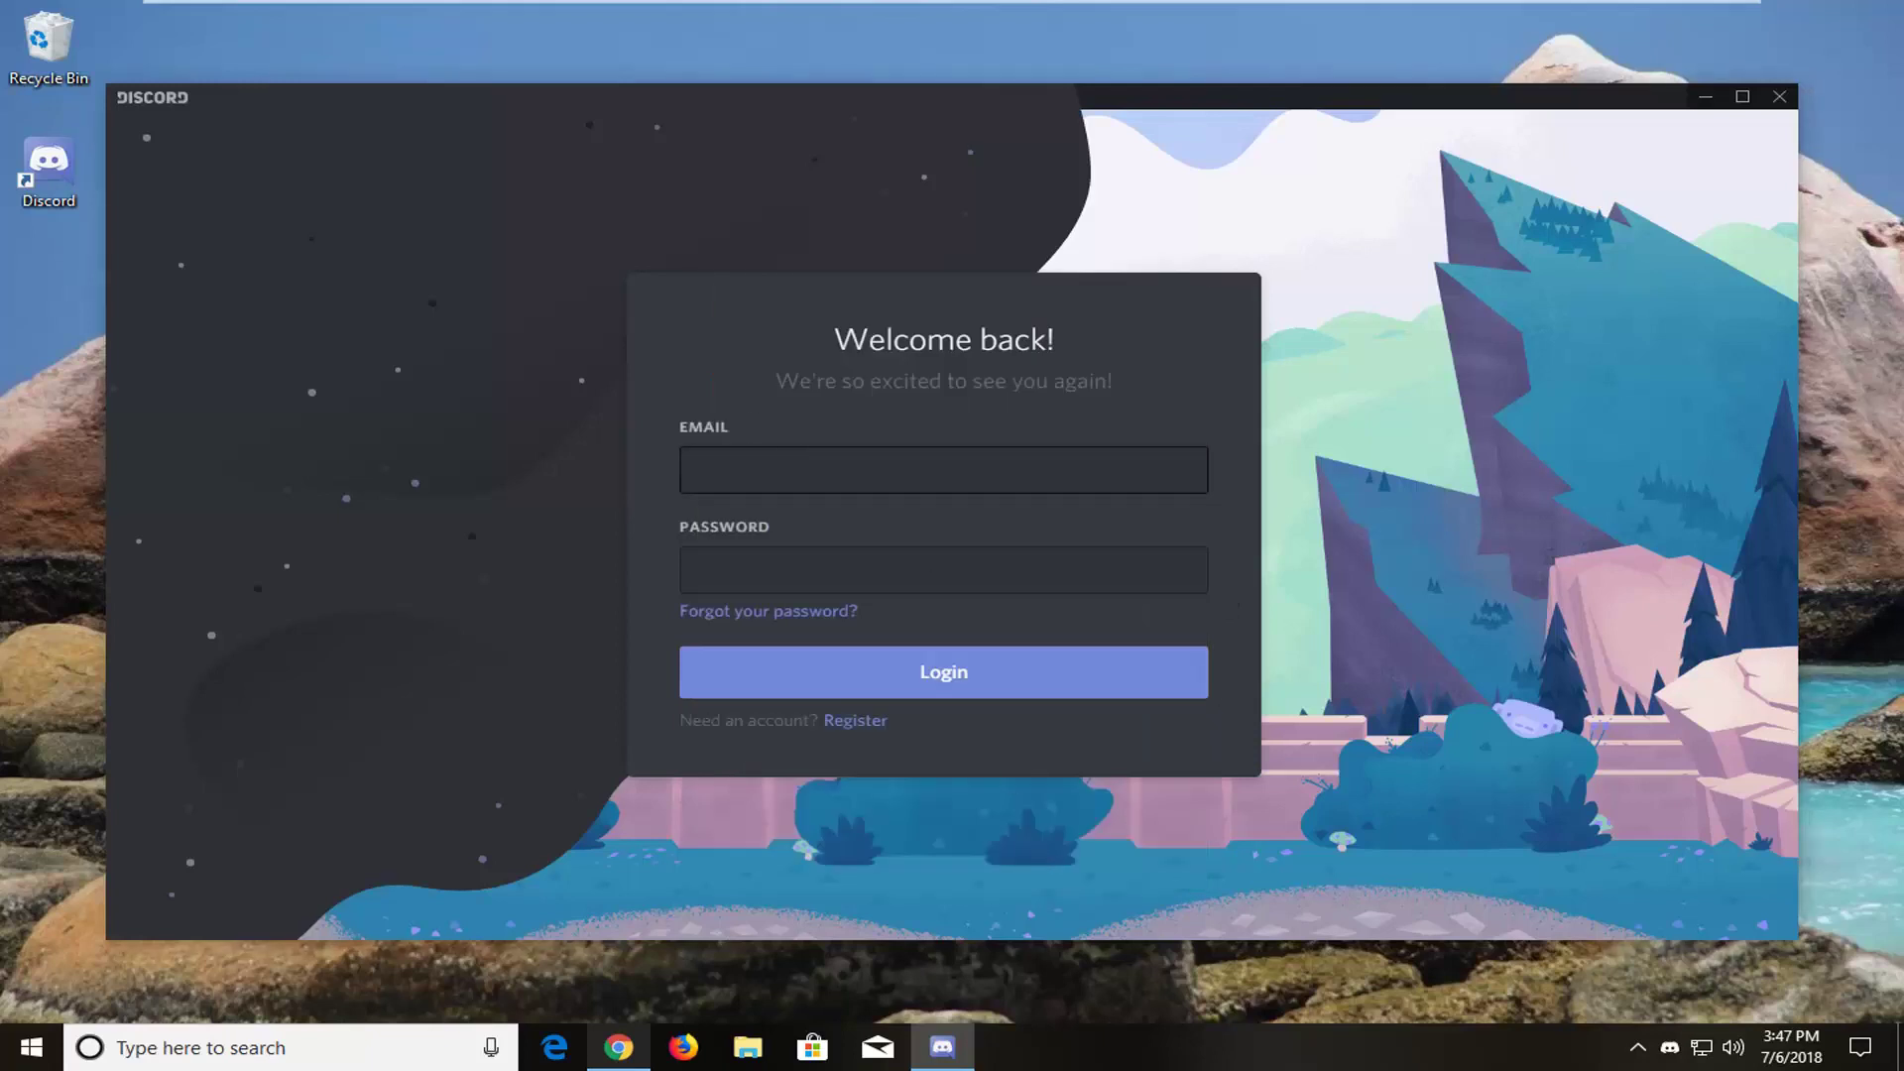
{"action": "key", "text": "Tab"}
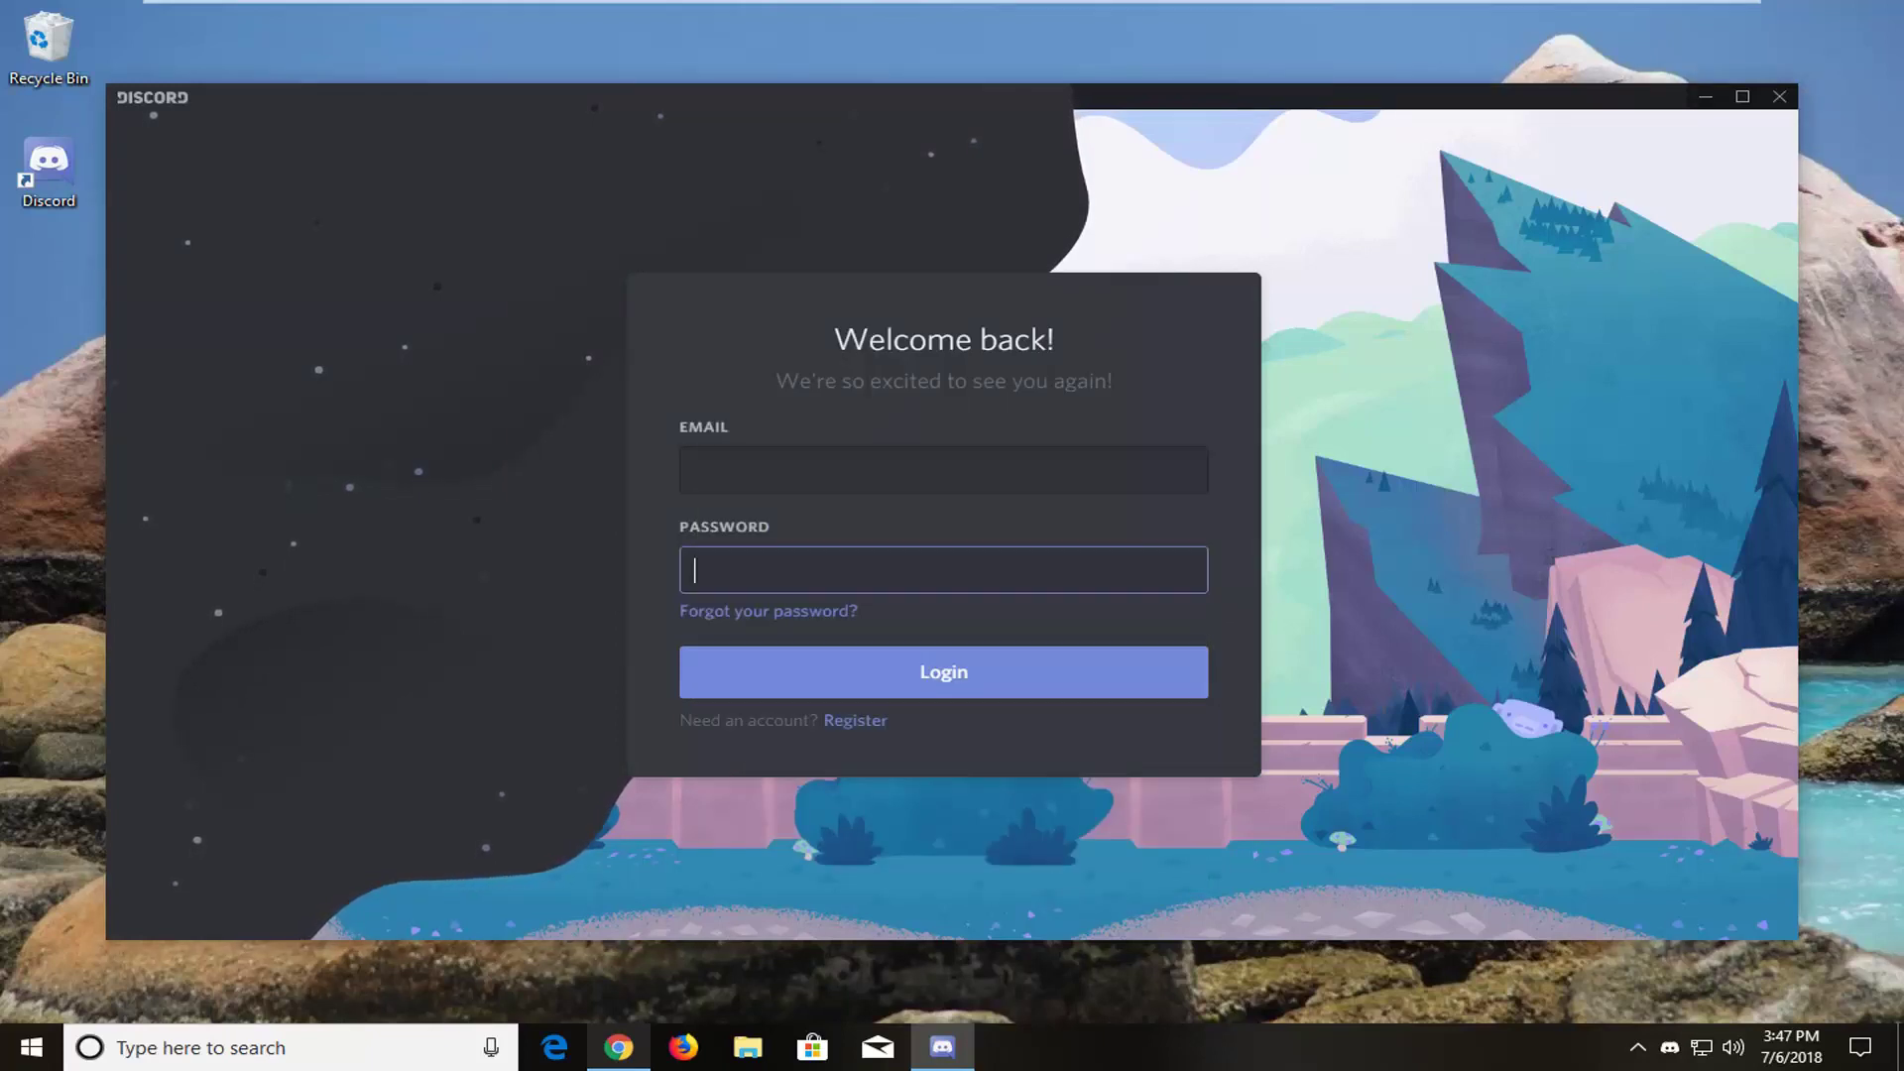
{"action": "left_click", "coordinate": [857, 723]}
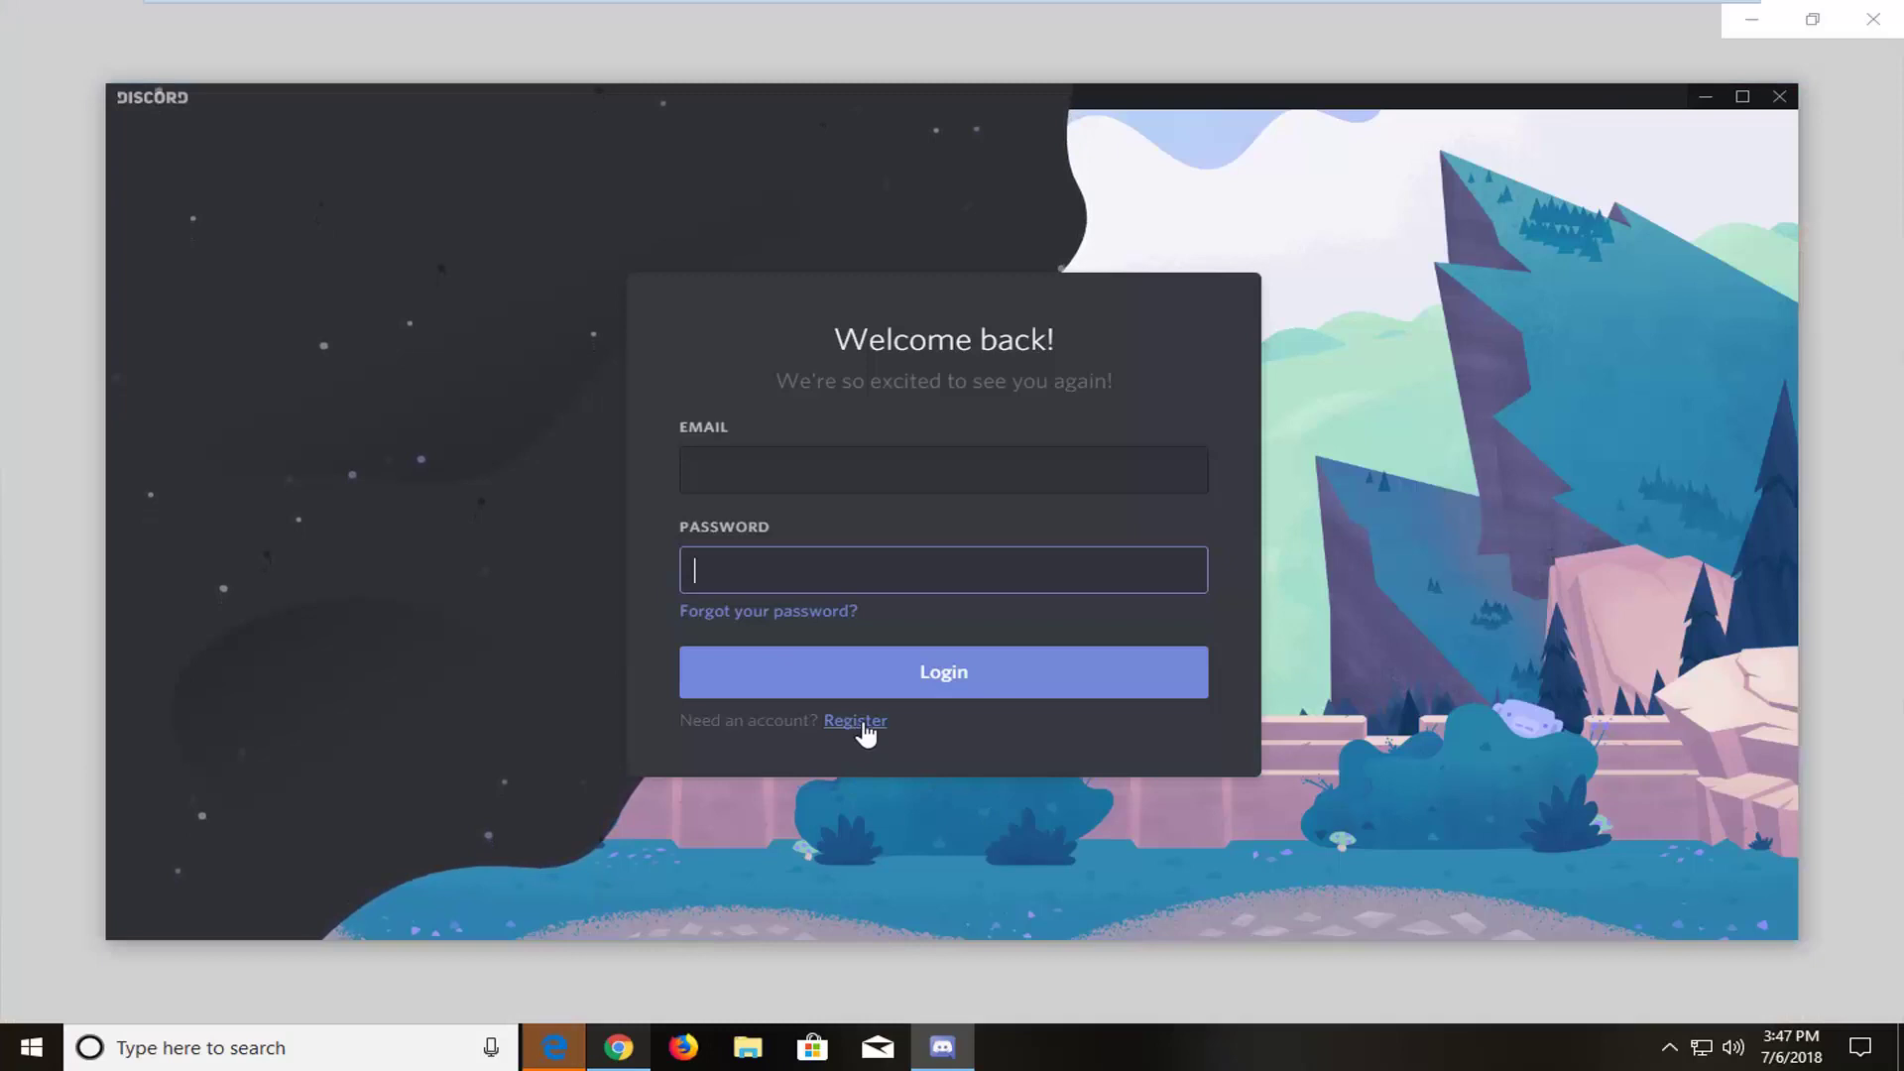